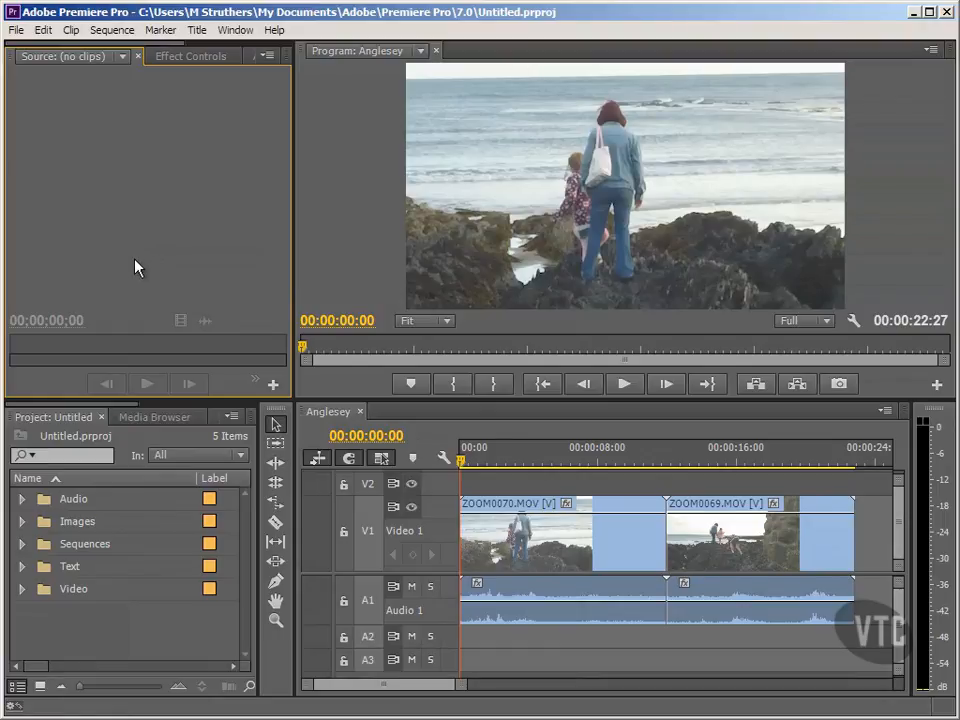
Show the Effects list and expand the Dissolve group within Video Transitions
drag(124, 405, 228, 404)
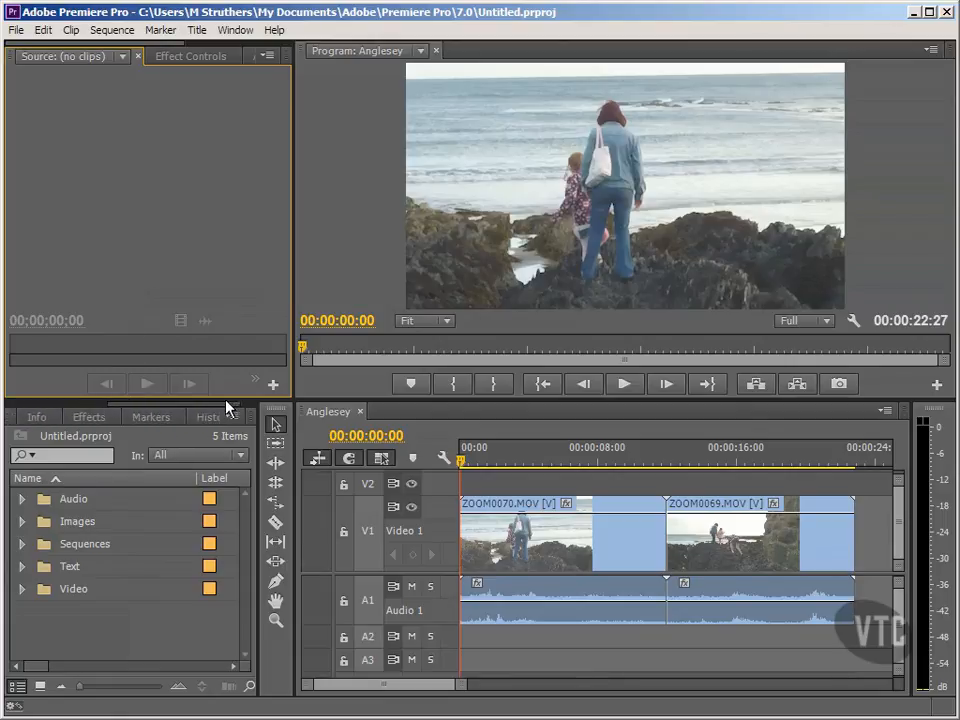
click(93, 419)
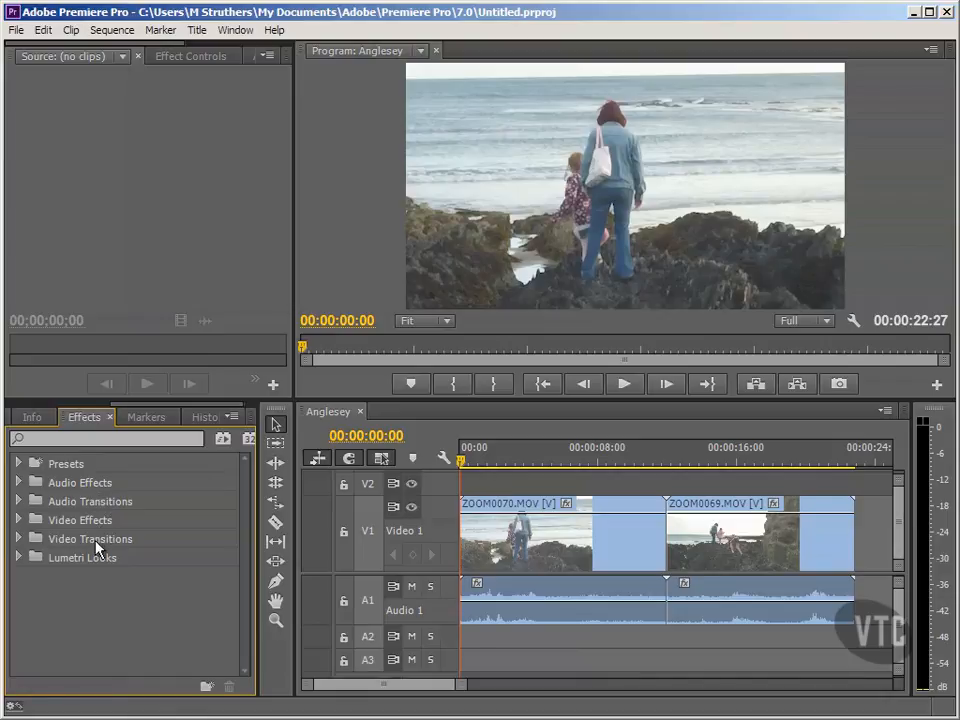
click(18, 539)
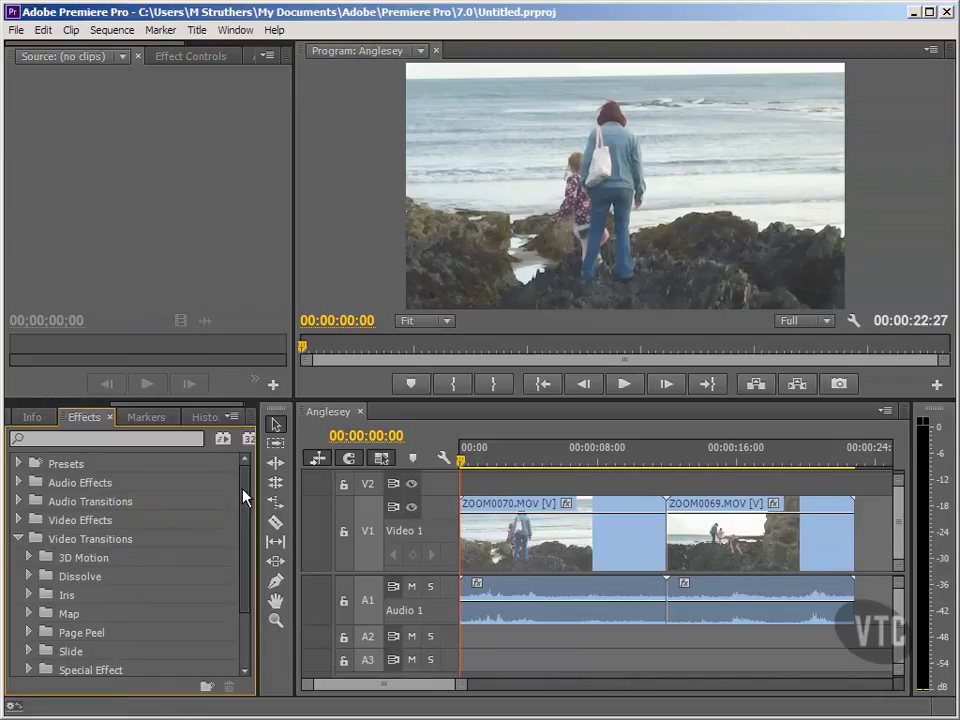
drag(243, 497, 240, 536)
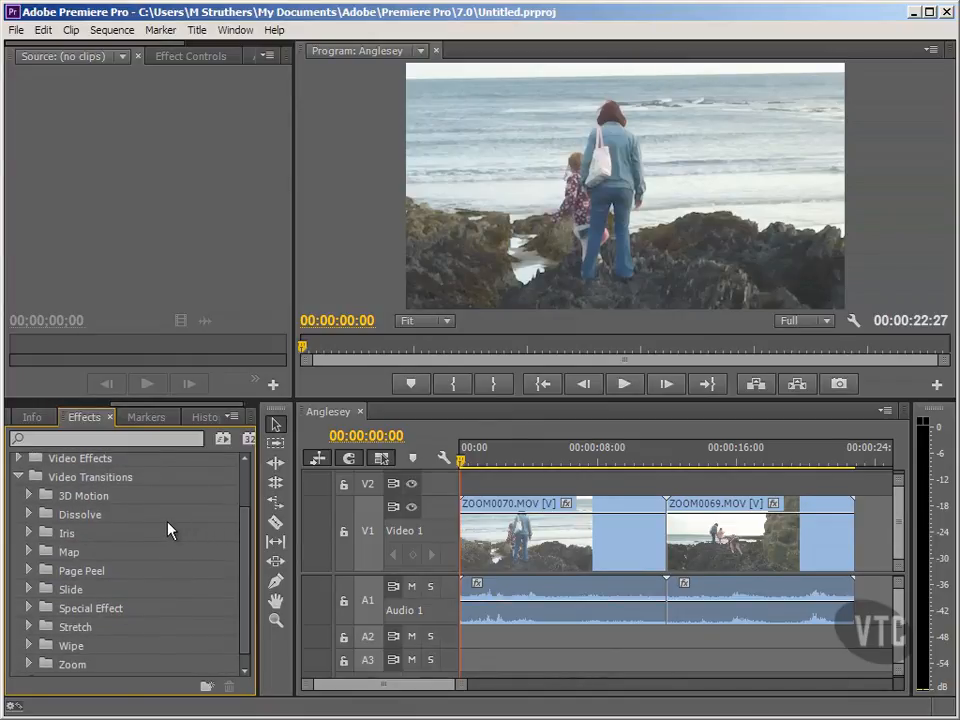
click(133, 516)
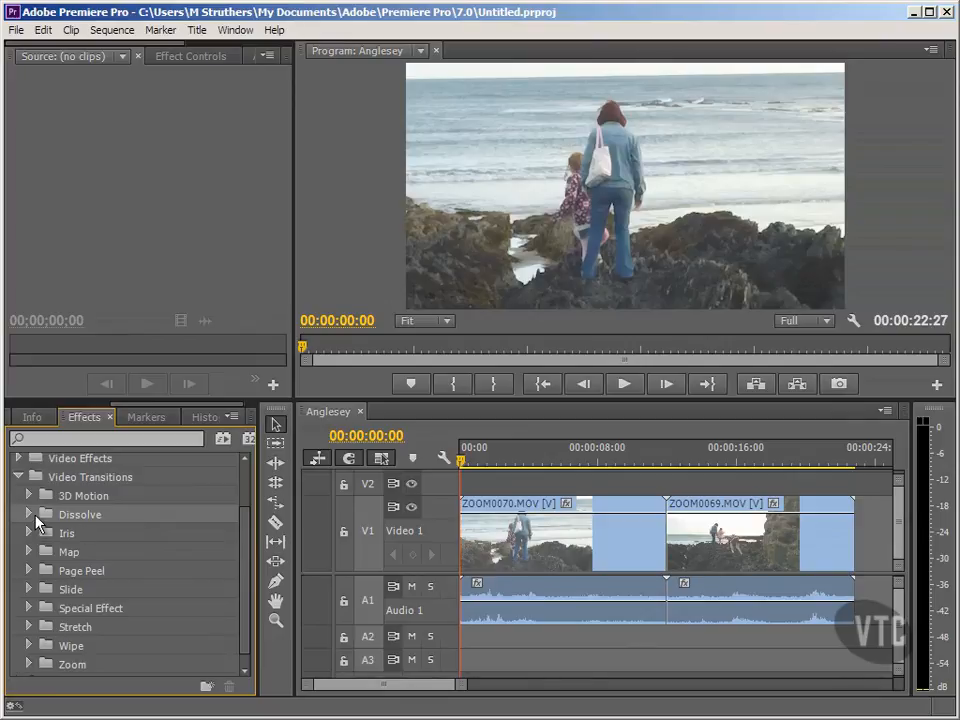
click(35, 515)
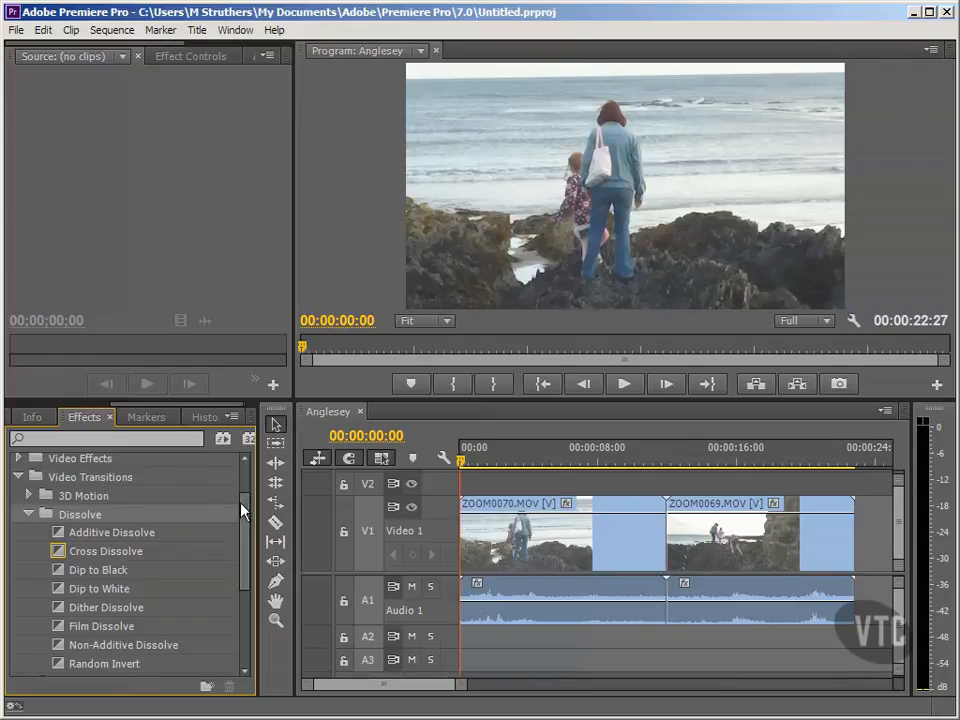
scroll(245, 520, down, 1)
scroll(247, 520, down, 2)
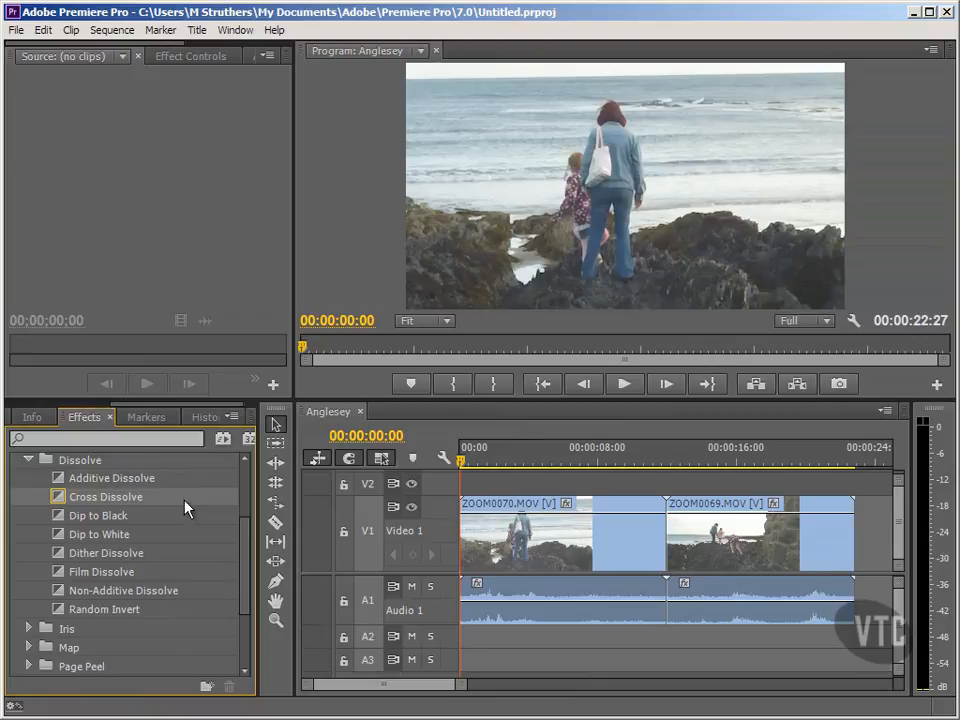
Try the Cross Dissolve on the cut between the untrimmed ZOOM0070.MOV and ZOOM0069.MOV clips, and undo it
drag(118, 503, 677, 536)
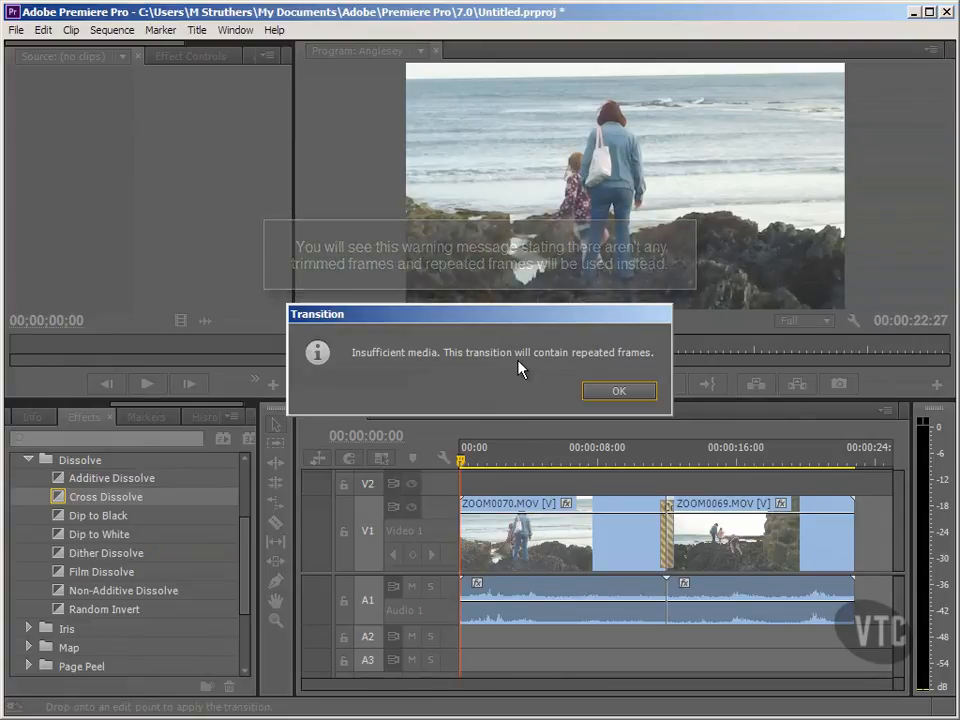
click(606, 393)
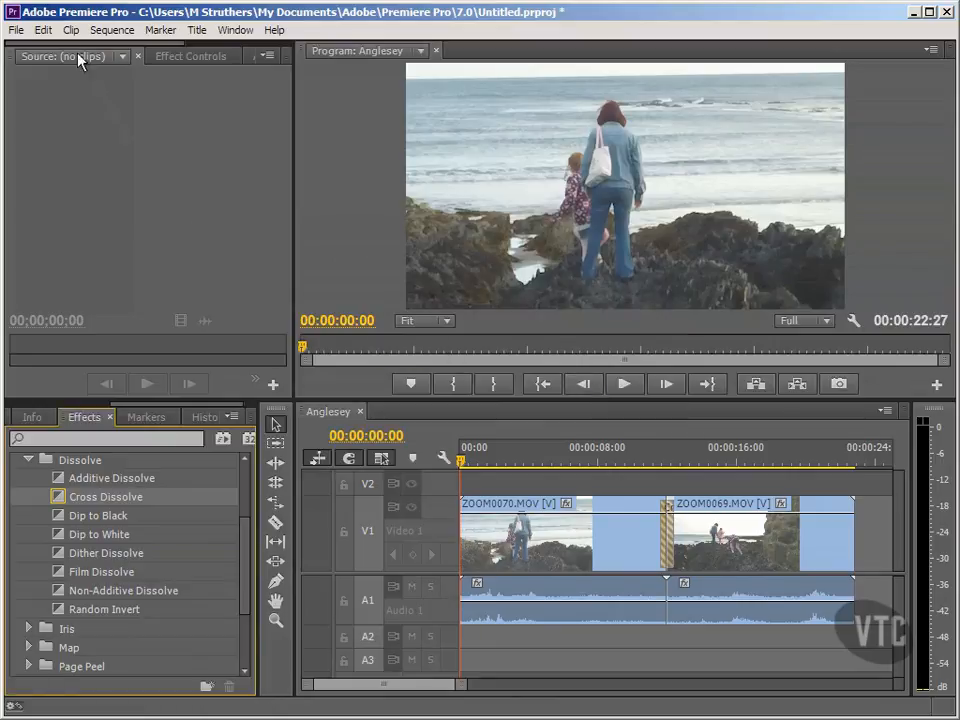
click(45, 30)
click(46, 49)
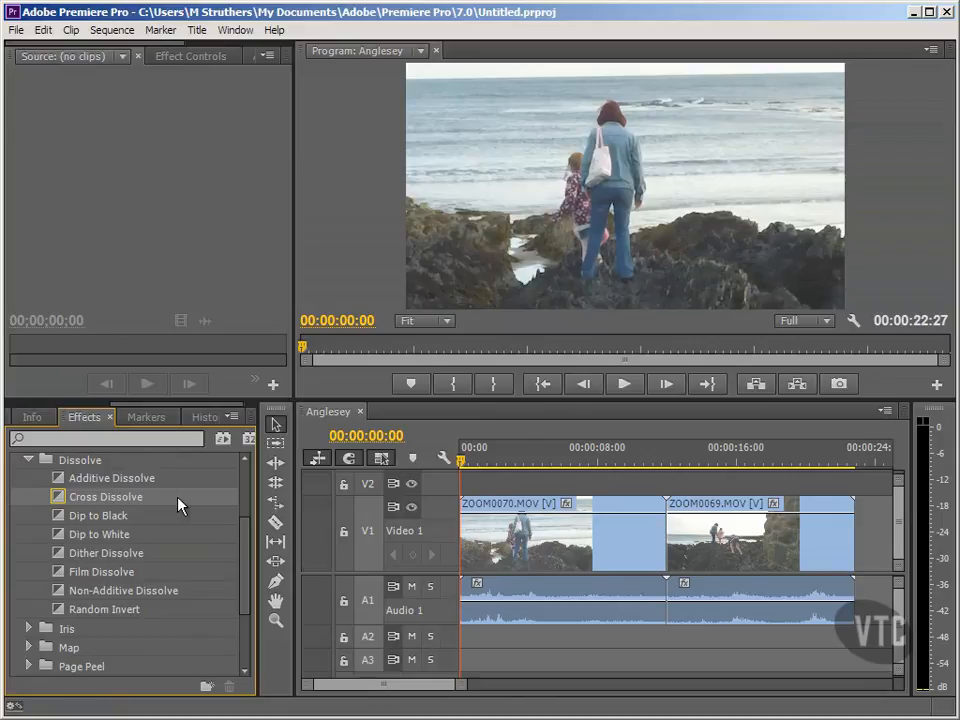
Trim ZOOM0070.MOV's end to about 10 seconds and about 2 seconds off ZOOM0069.MOV's start, and ripple delete the gap between them
click(630, 535)
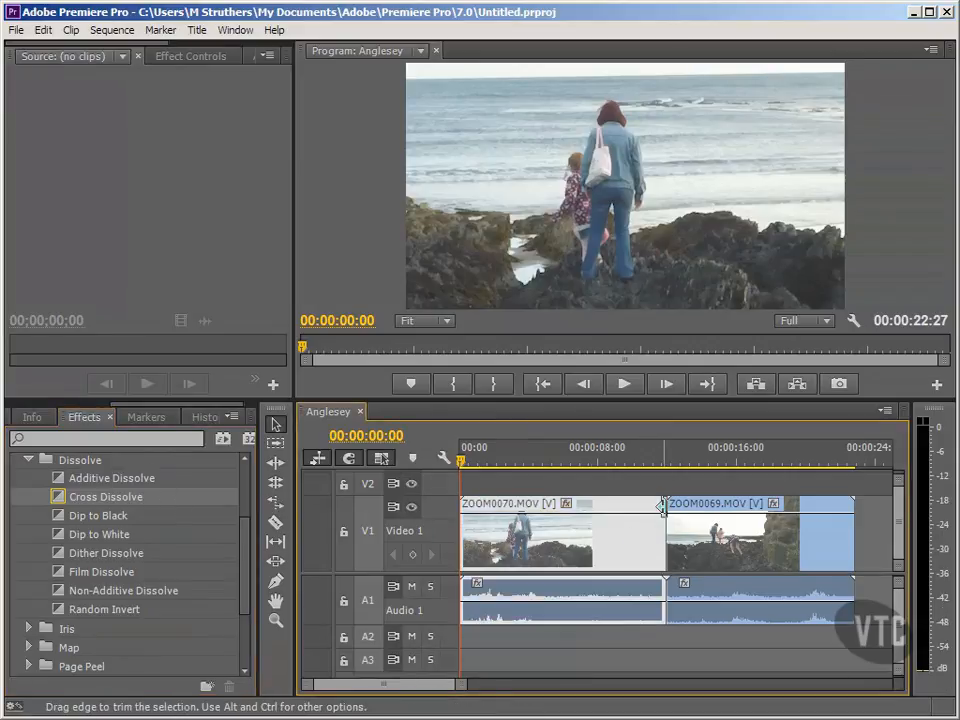
drag(661, 507, 705, 507)
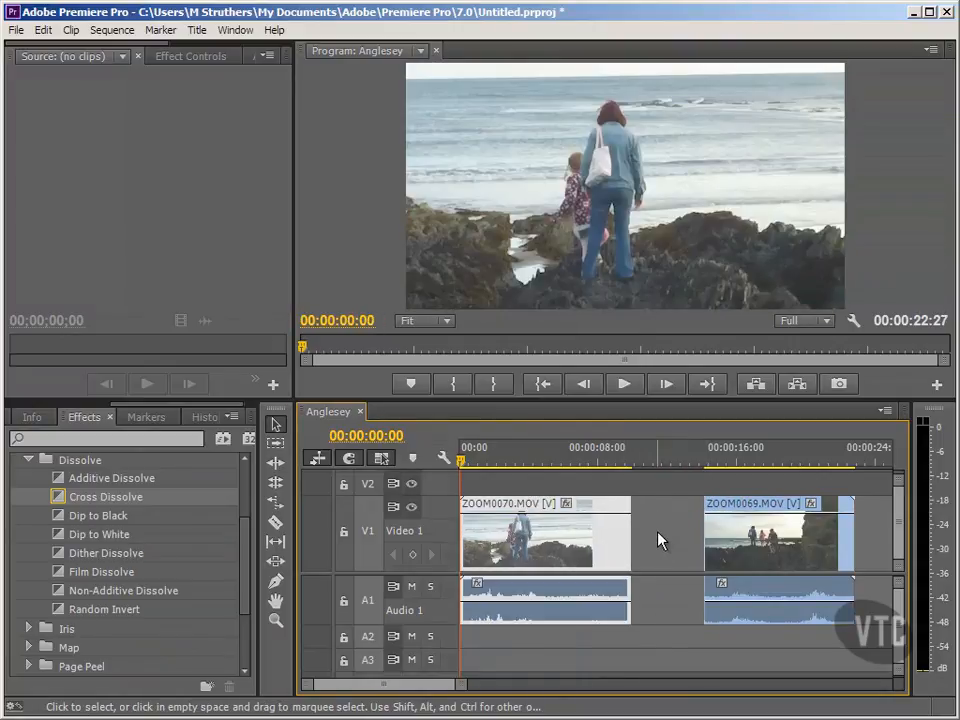
click(657, 540)
right_click(658, 539)
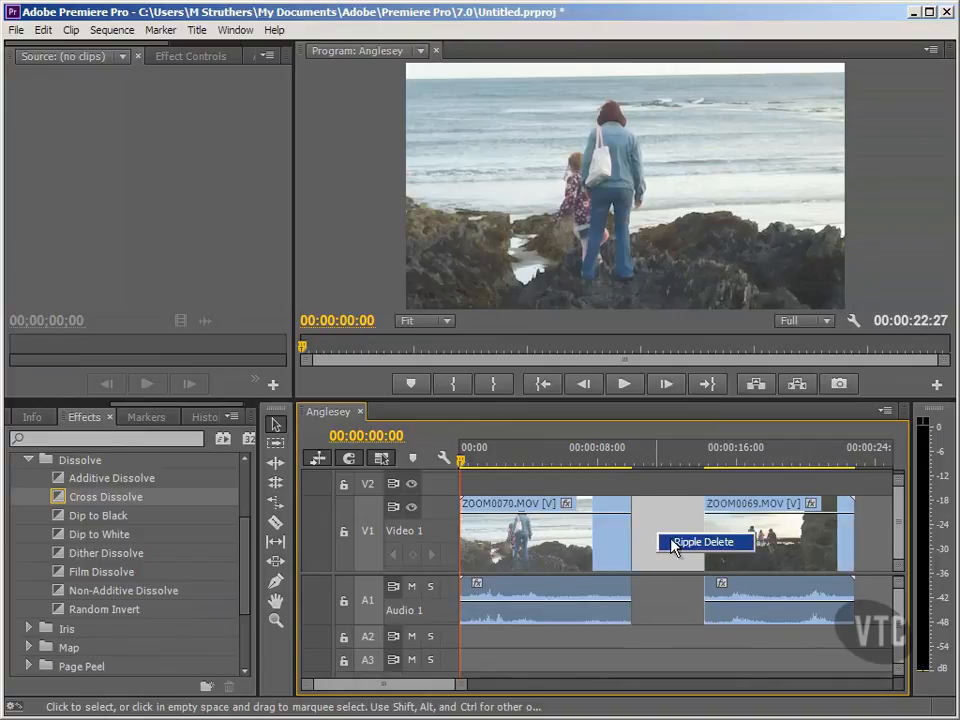
click(672, 544)
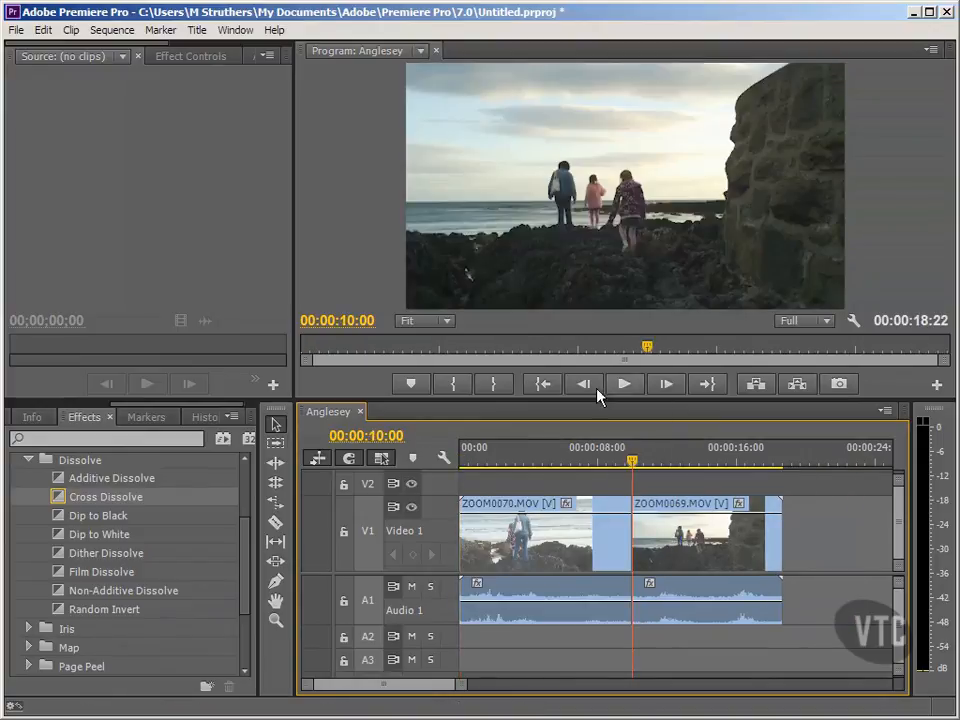
click(543, 384)
Apply the Cross Dissolve transition to the cut between ZOOM0070.MOV and ZOOM0069.MOV on Video 1
click(190, 500)
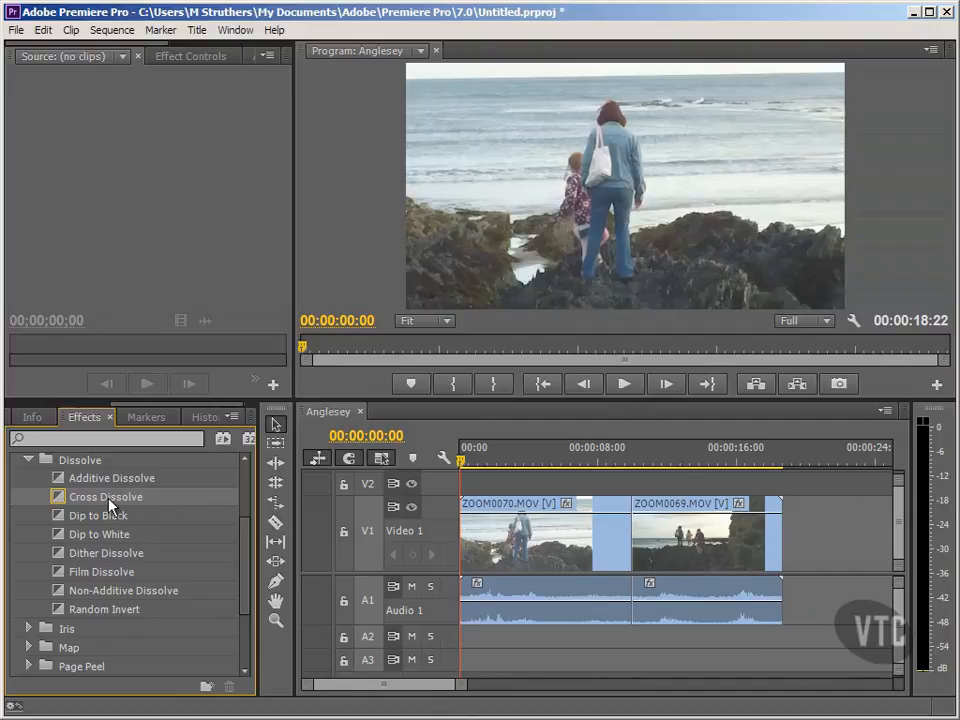
drag(110, 505, 638, 540)
drag(460, 684, 424, 698)
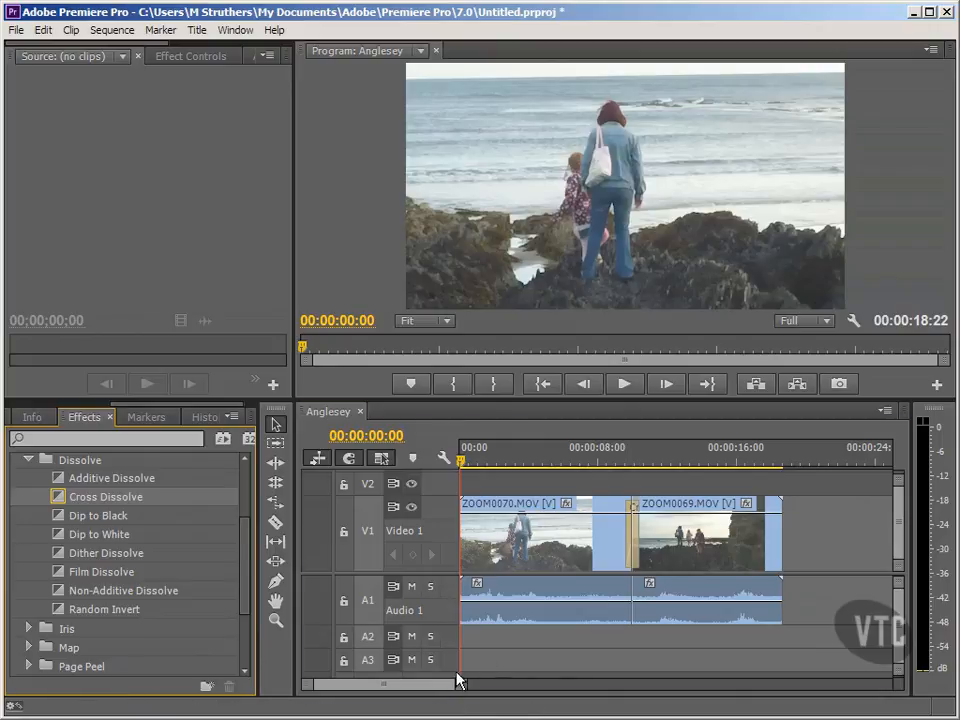
mouse_move(382, 686)
mouse_down()
mouse_move(384, 701)
mouse_move(380, 692)
mouse_up()
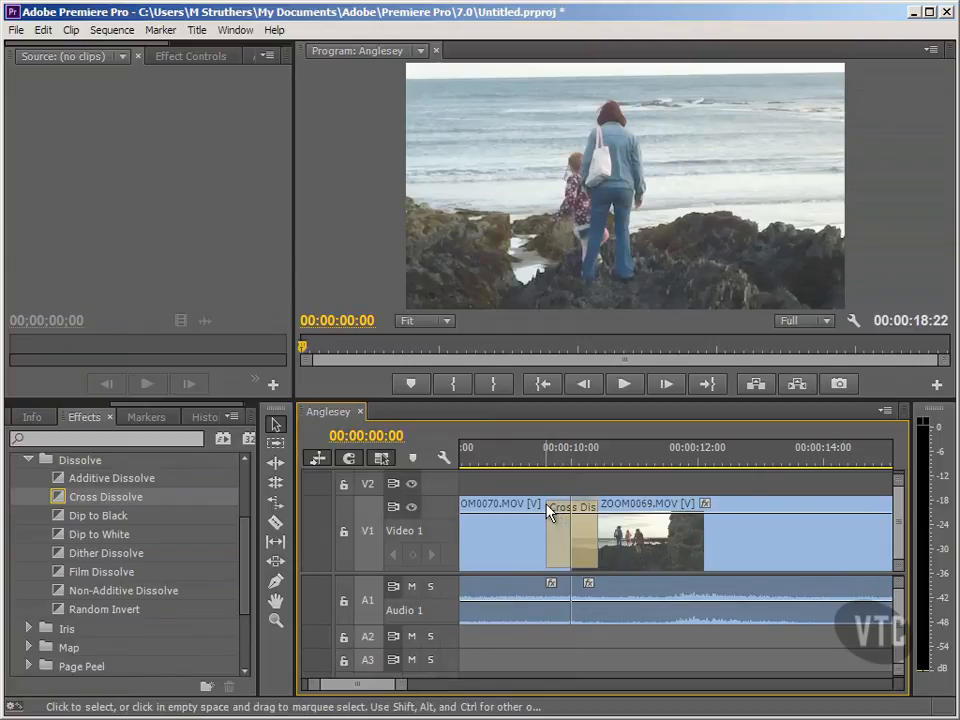
Lengthen the Cross Dissolve at both ends to nearly 2 seconds and slip it 14 frames later around the cut
drag(549, 512, 517, 531)
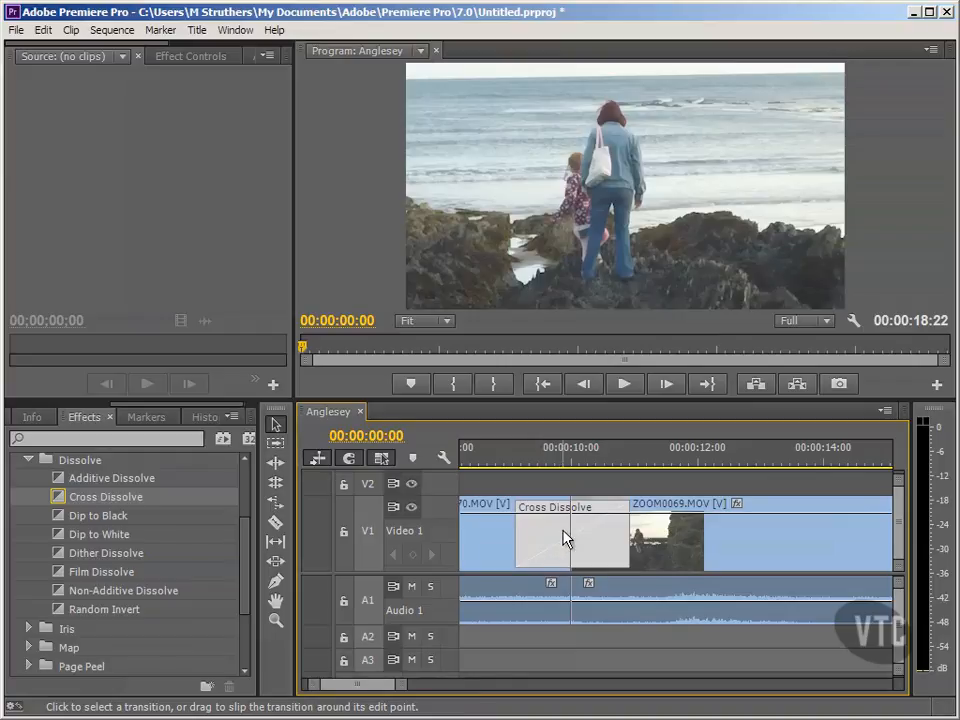
drag(565, 540, 594, 546)
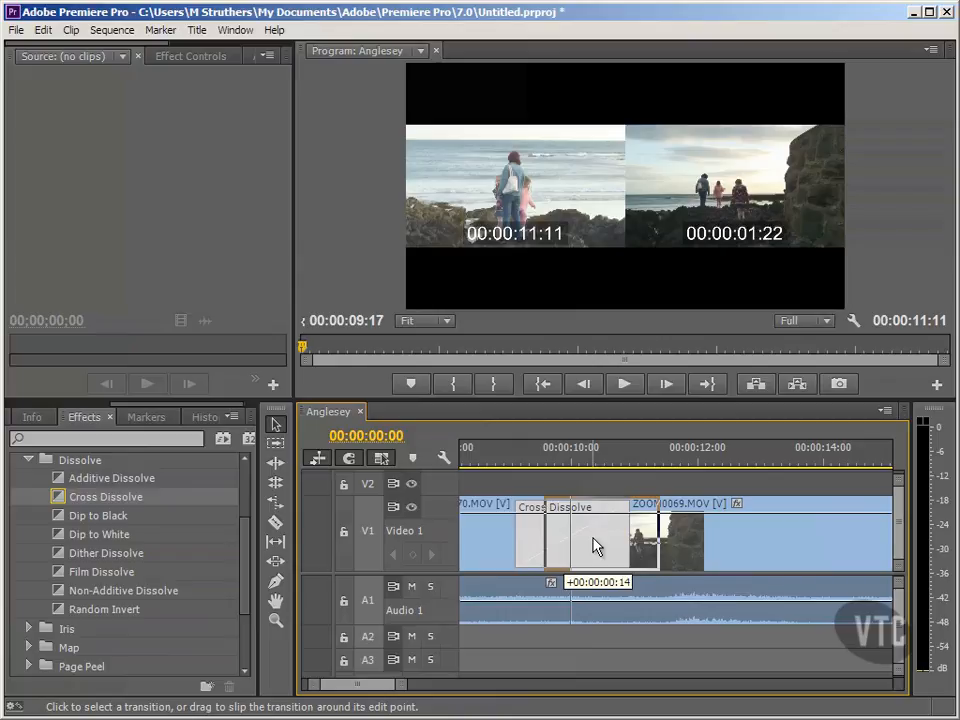
drag(595, 546, 595, 546)
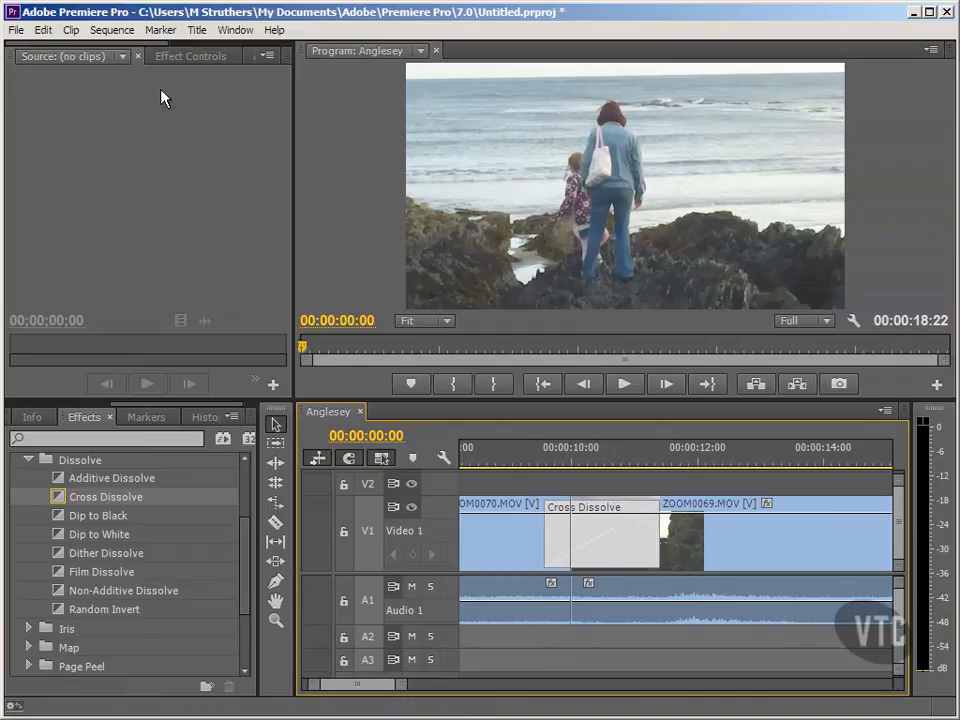
Render the sequence's video previews and scrub the playhead around the Cross Dissolve to review it
click(113, 30)
click(76, 73)
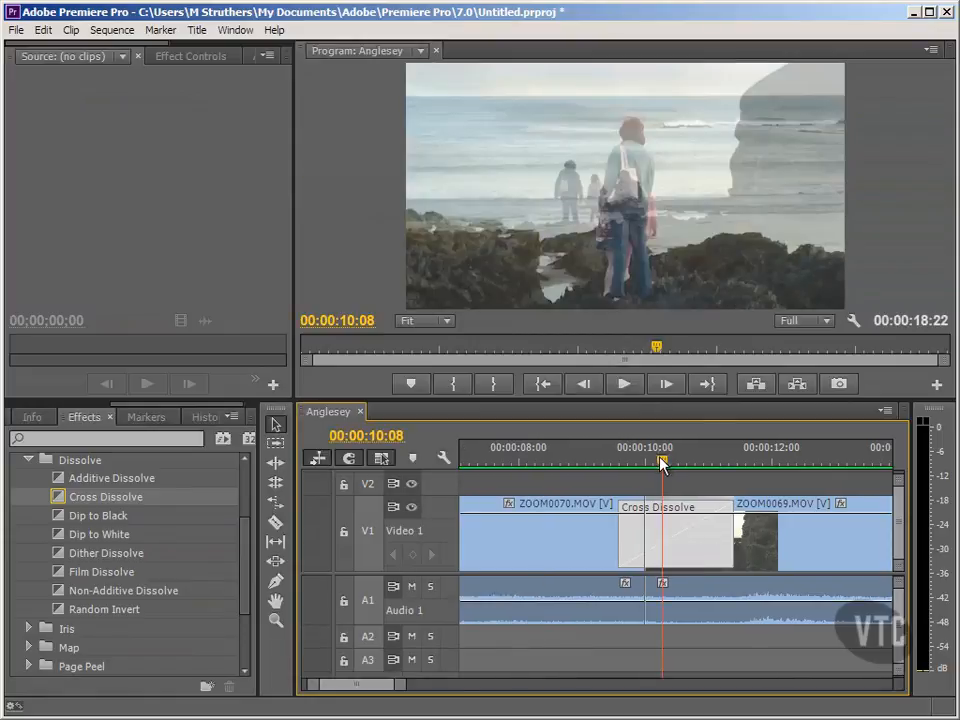
drag(659, 461, 597, 491)
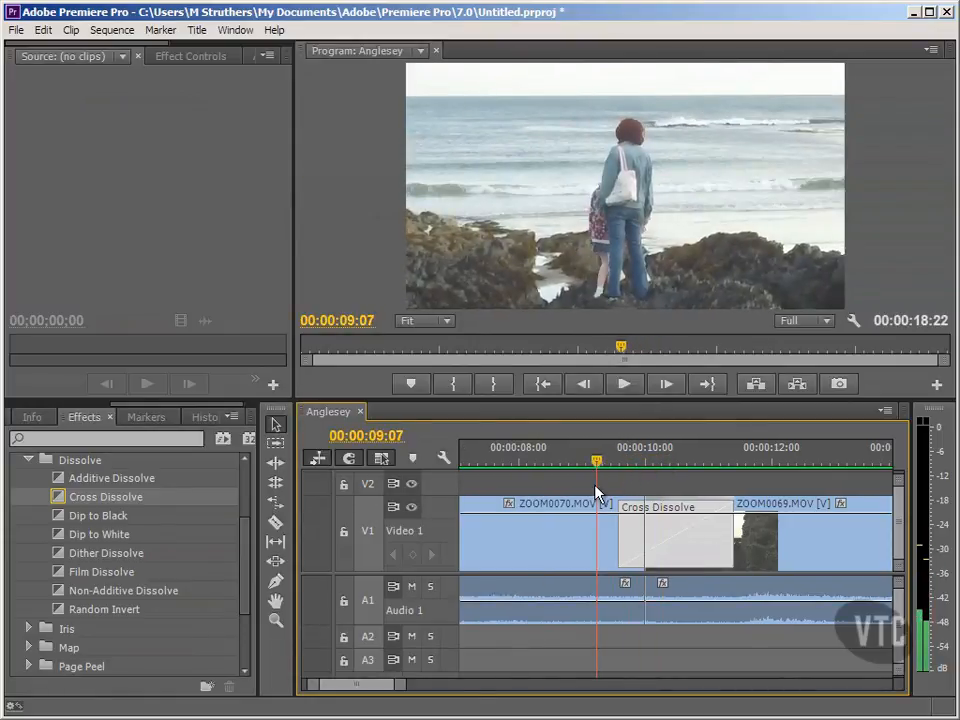
mouse_move(597, 491)
mouse_down()
mouse_move(677, 471)
mouse_move(750, 476)
mouse_move(709, 471)
mouse_move(589, 506)
mouse_up()
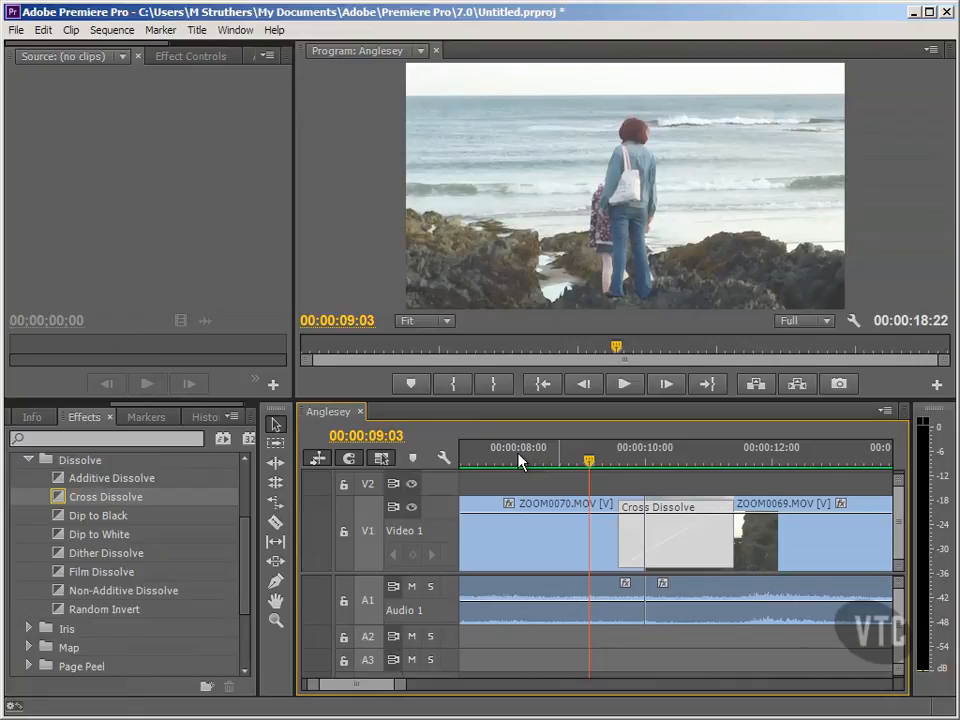
Apply the Constant Power audio crossfade to the cut on Audio 1 and extend it to roughly match the Cross Dissolve above
click(27, 460)
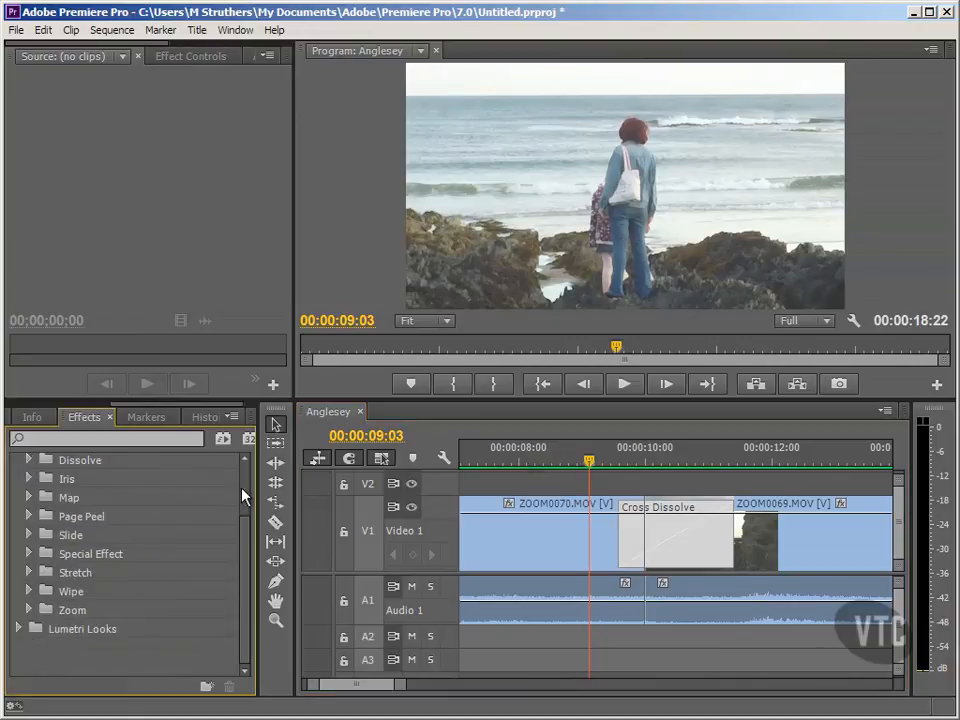
scroll(240, 498, up, 3)
click(19, 539)
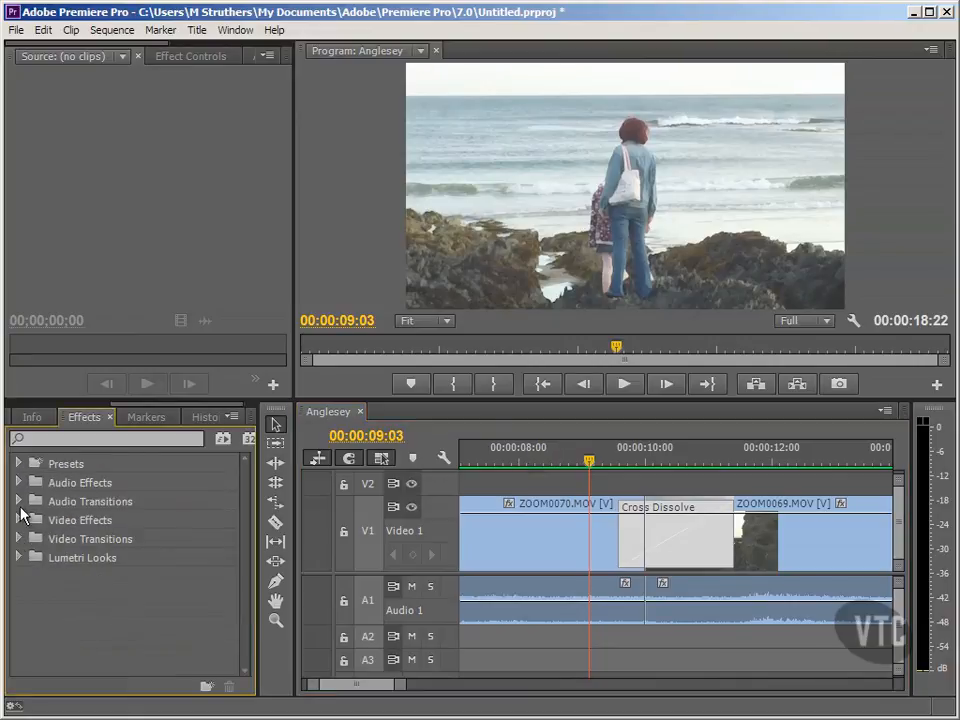
click(19, 502)
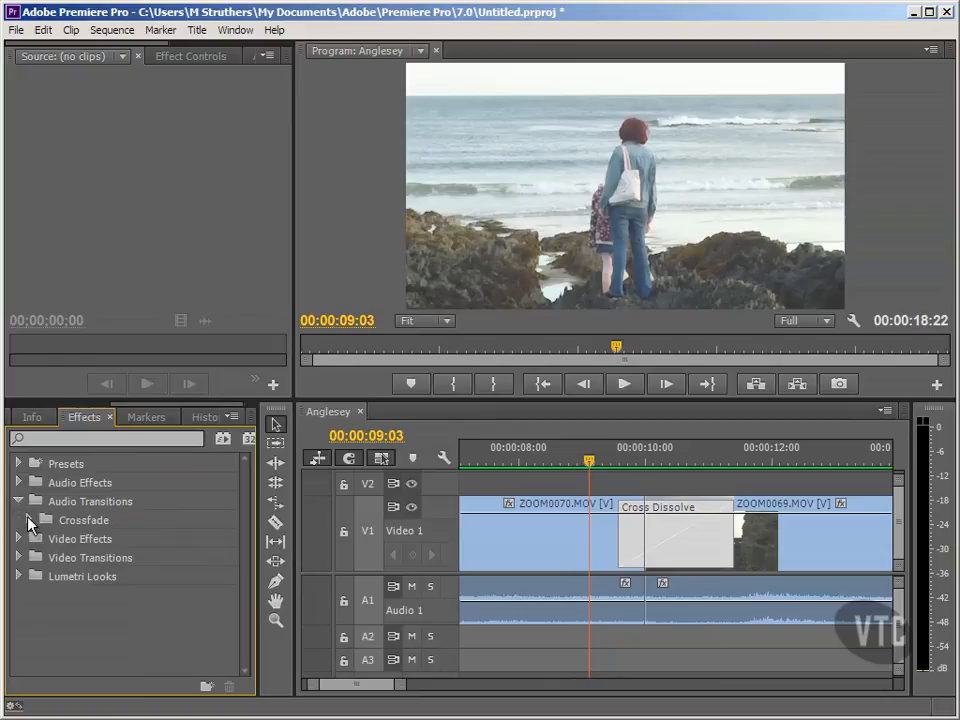
click(29, 520)
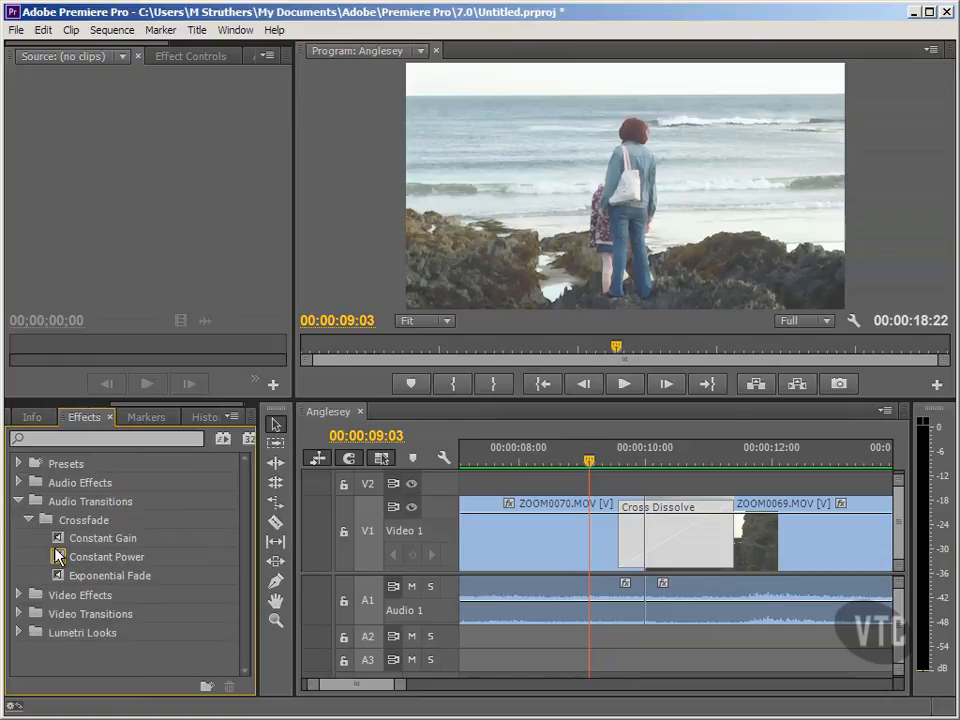
click(86, 566)
drag(86, 566, 644, 623)
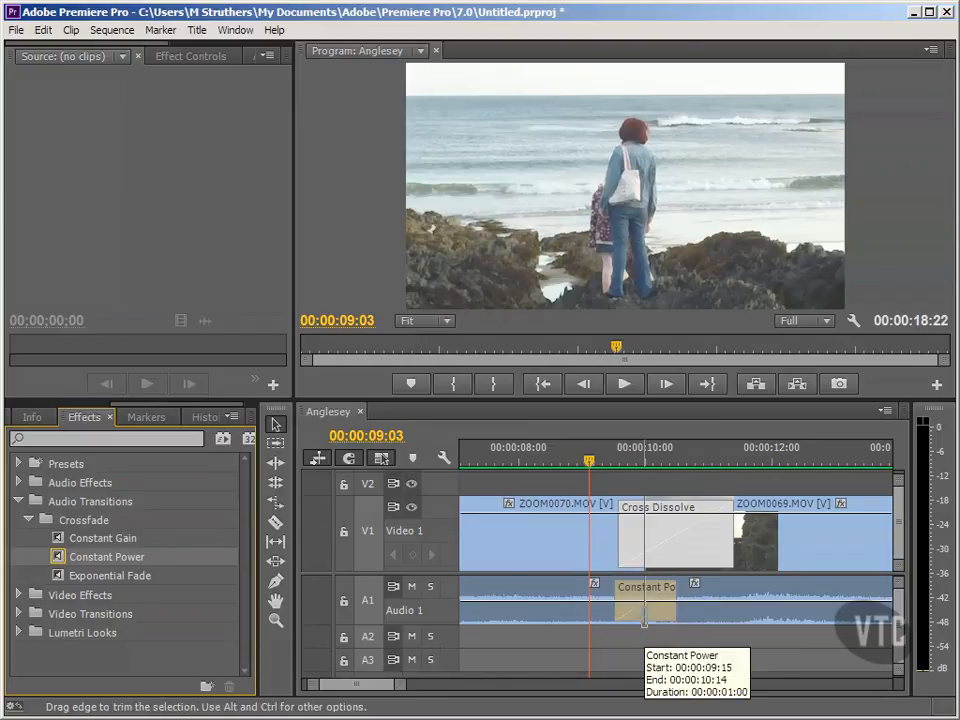
drag(671, 589, 714, 603)
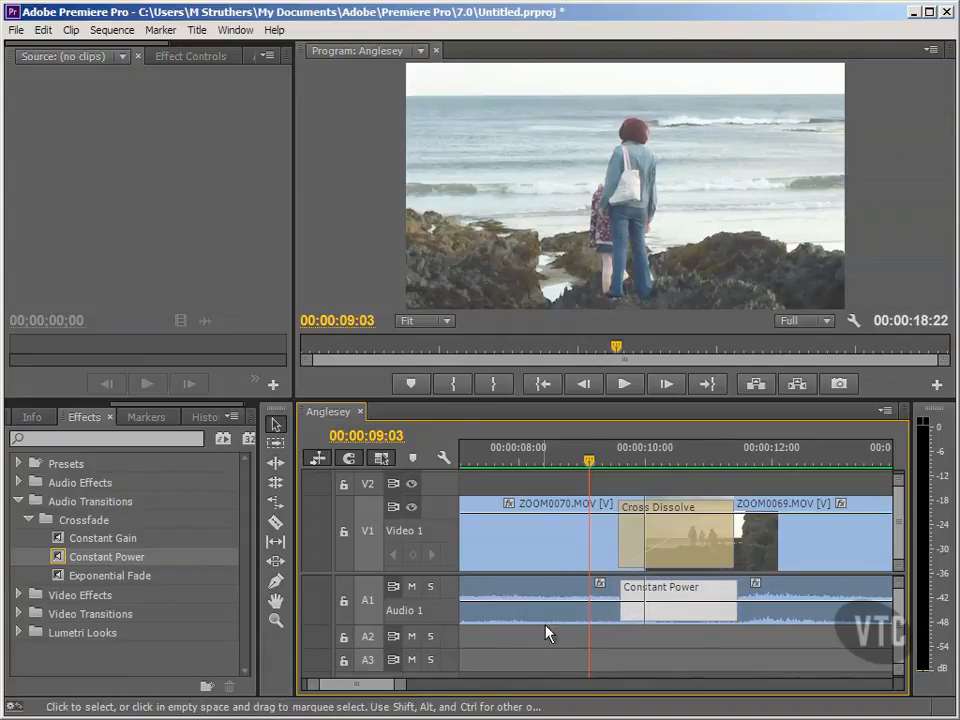
Play the sequence from about 00:00:07:14 through both transitions and return the playhead to the start
click(487, 460)
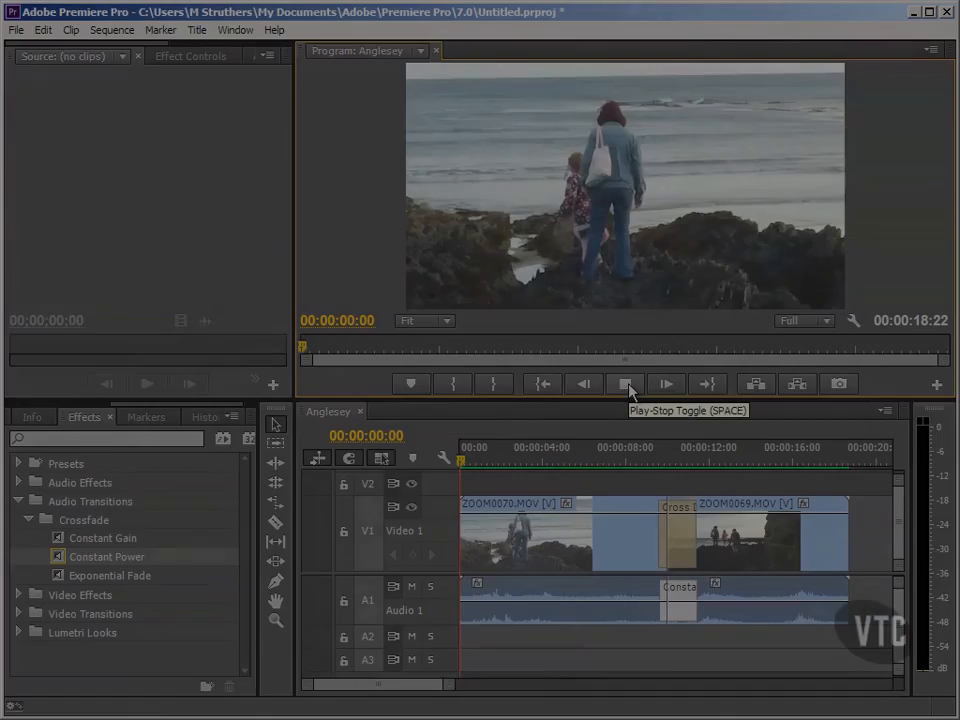
click(629, 386)
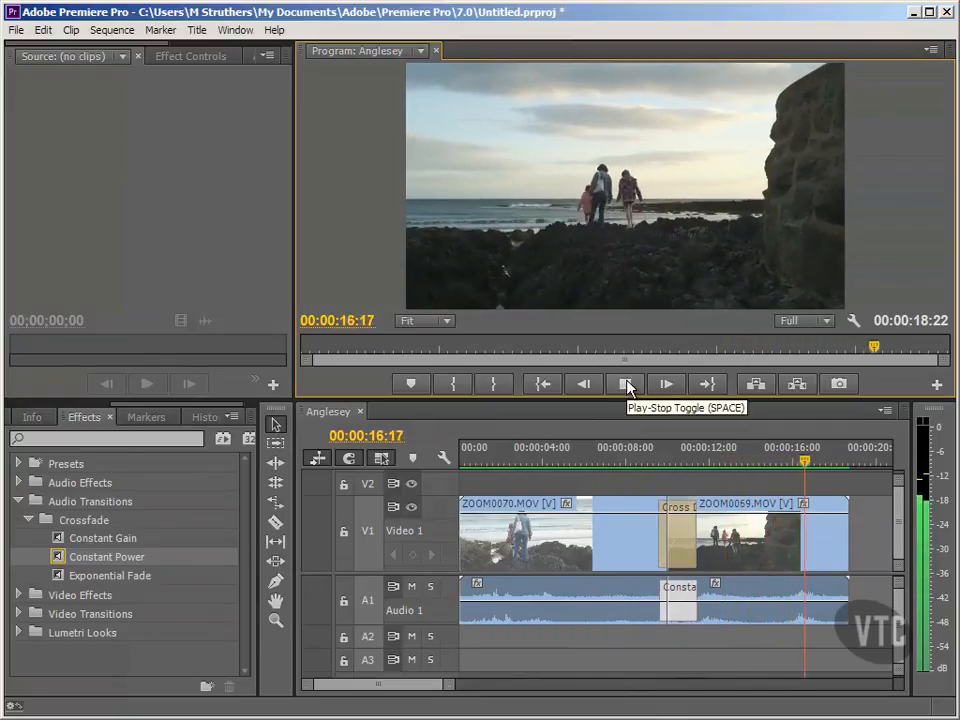
click(627, 385)
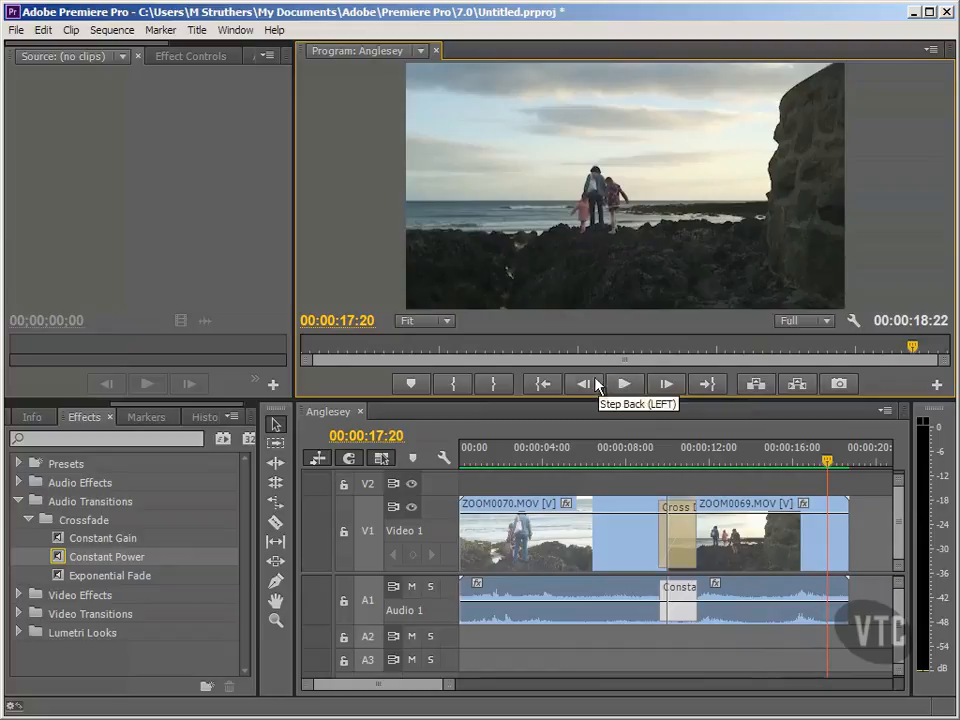
click(553, 384)
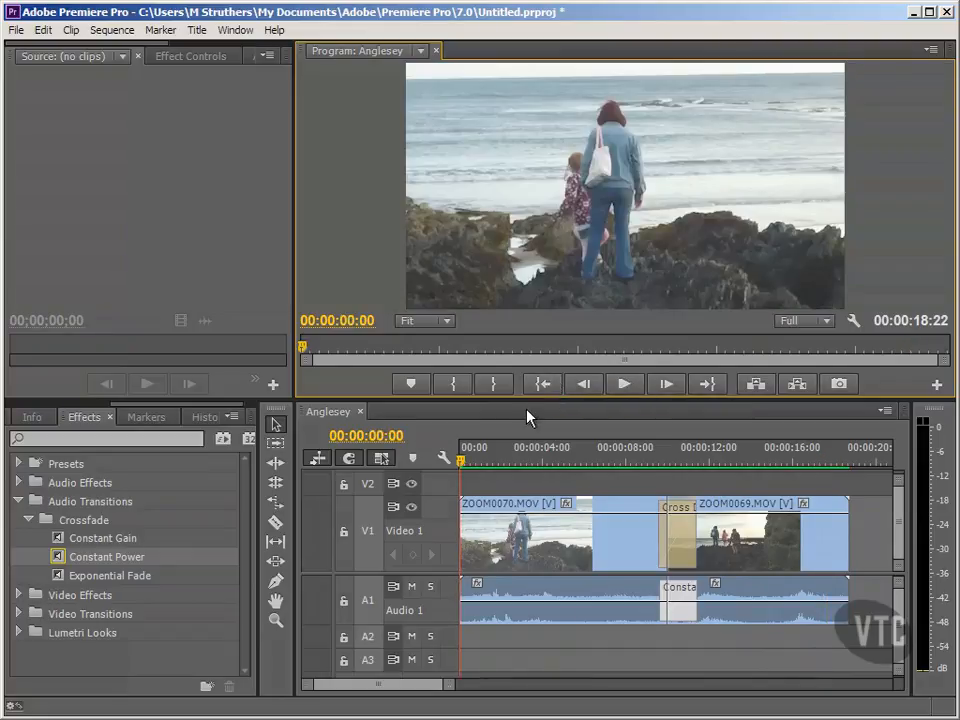